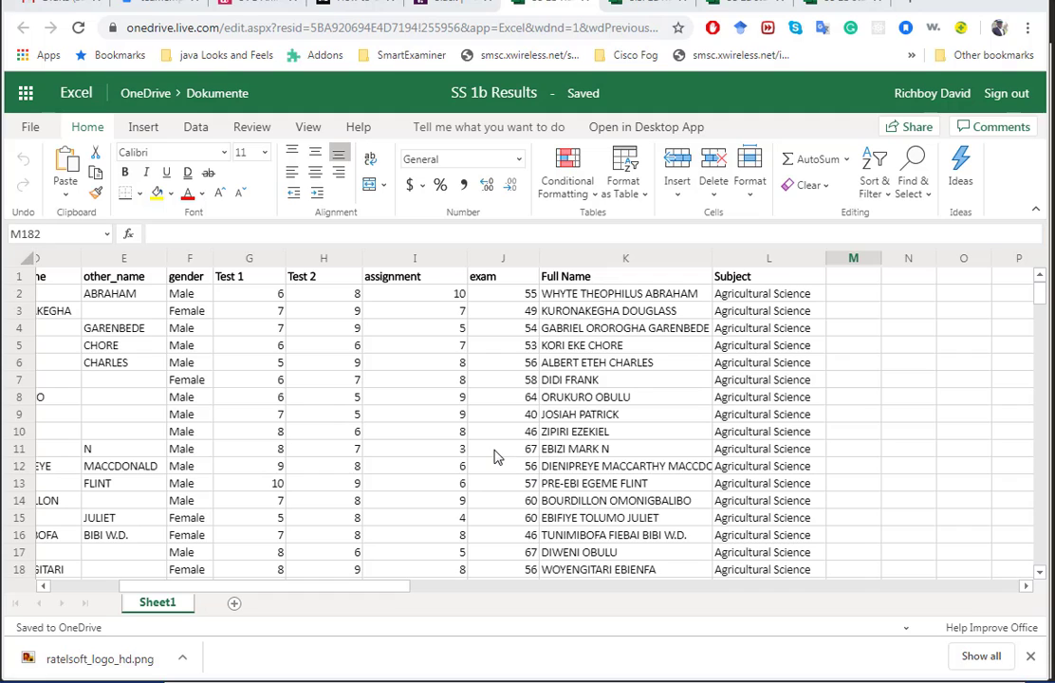
Scroll the SS 1b Results sheet back to column A and switch to SmartSkool.
left_click_drag(268, 590, 178, 587)
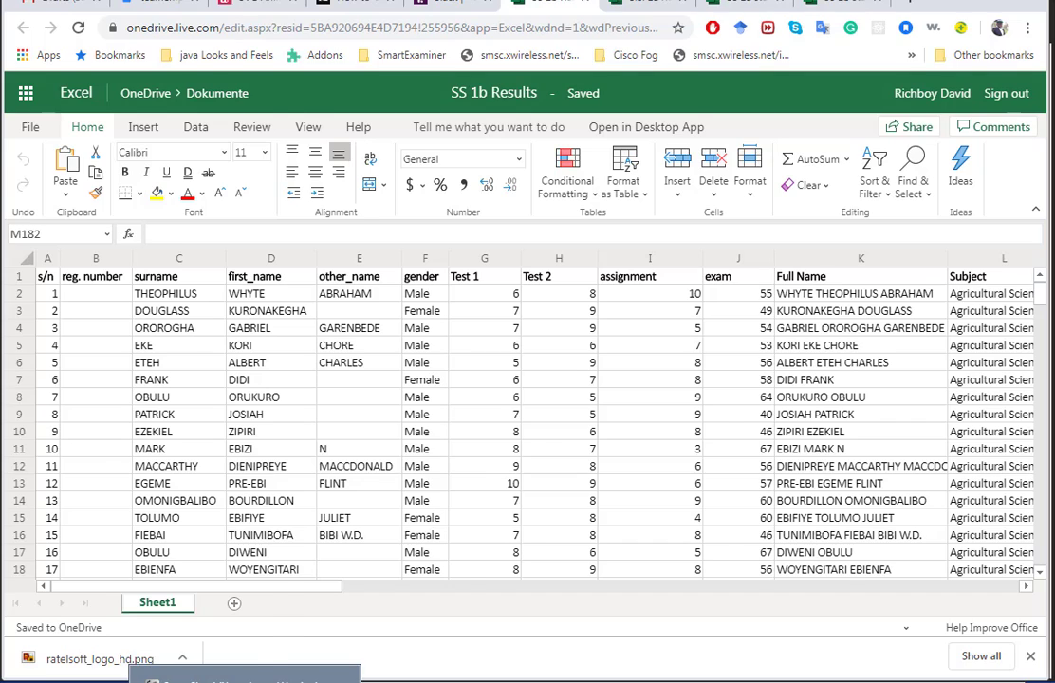
key("alt+Tab")
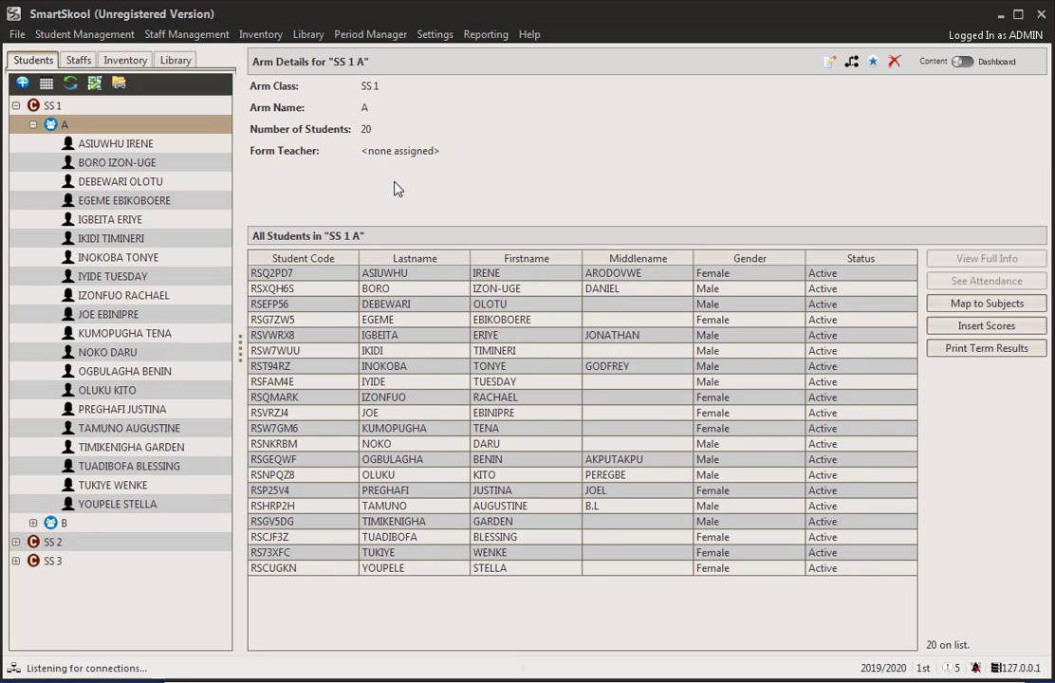
Open Student Management's Resulting Settings and choose class SS 1.
left_click(90, 38)
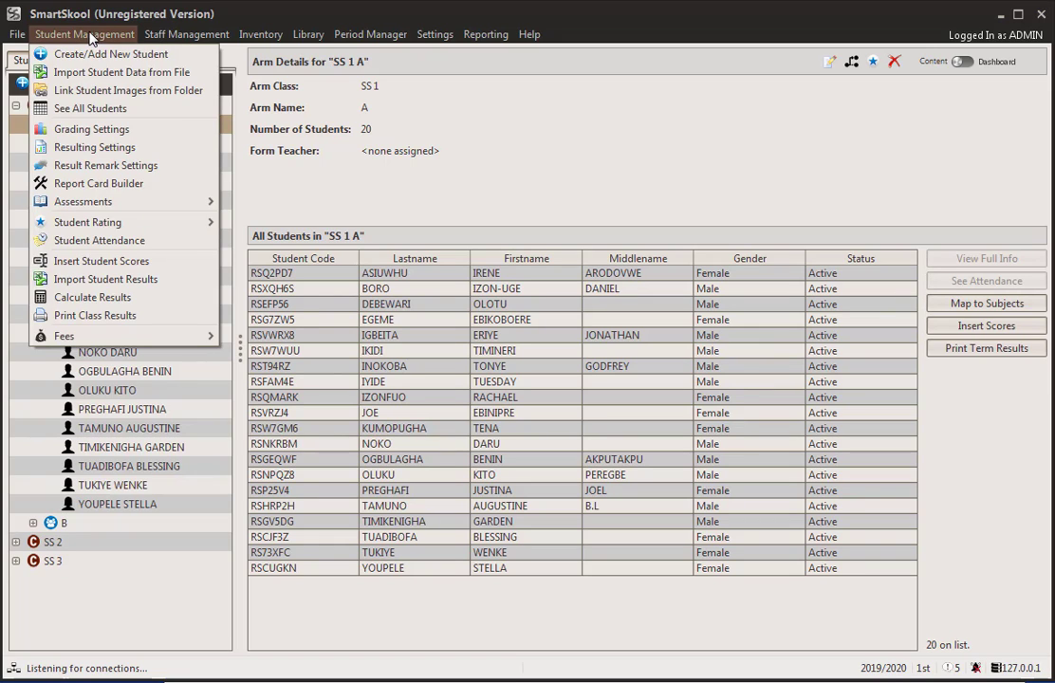
left_click(113, 150)
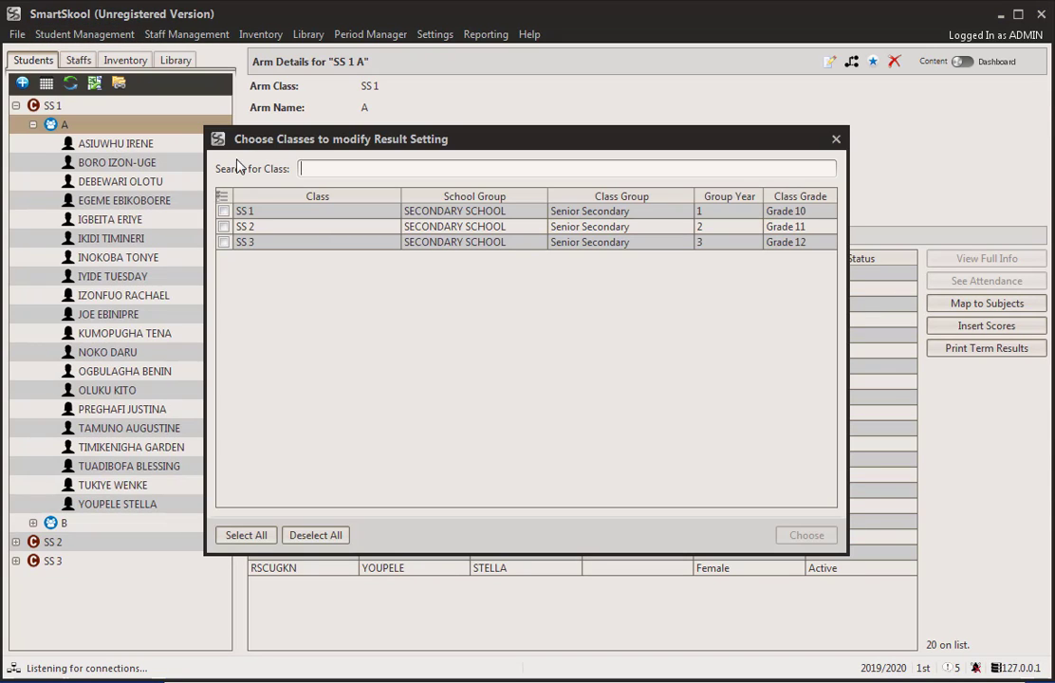
left_click(224, 212)
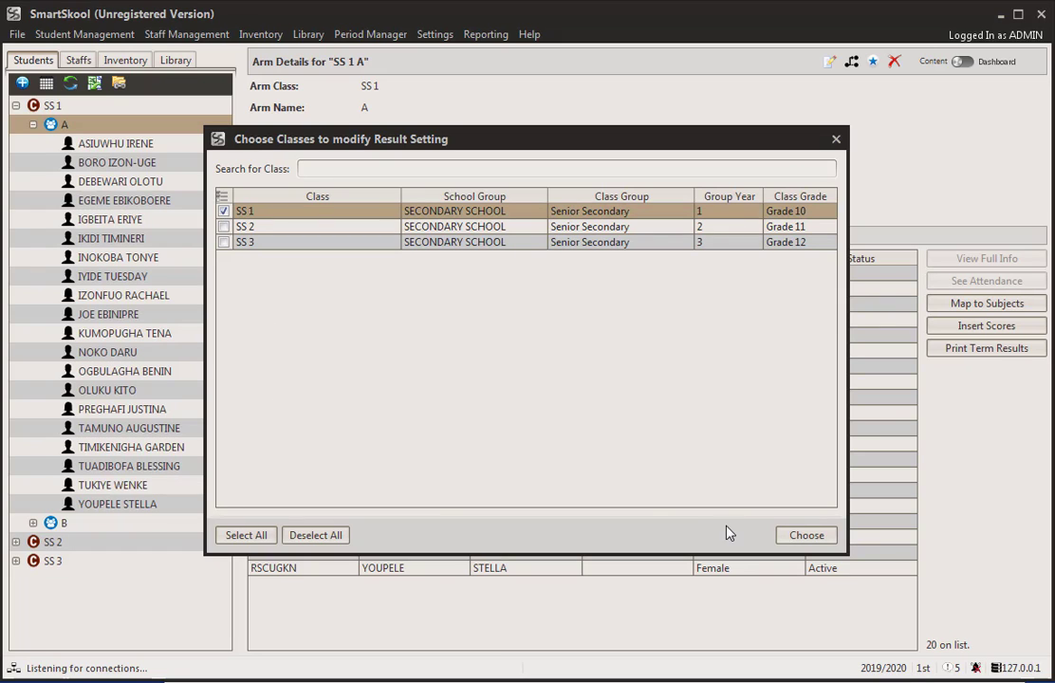
left_click(806, 536)
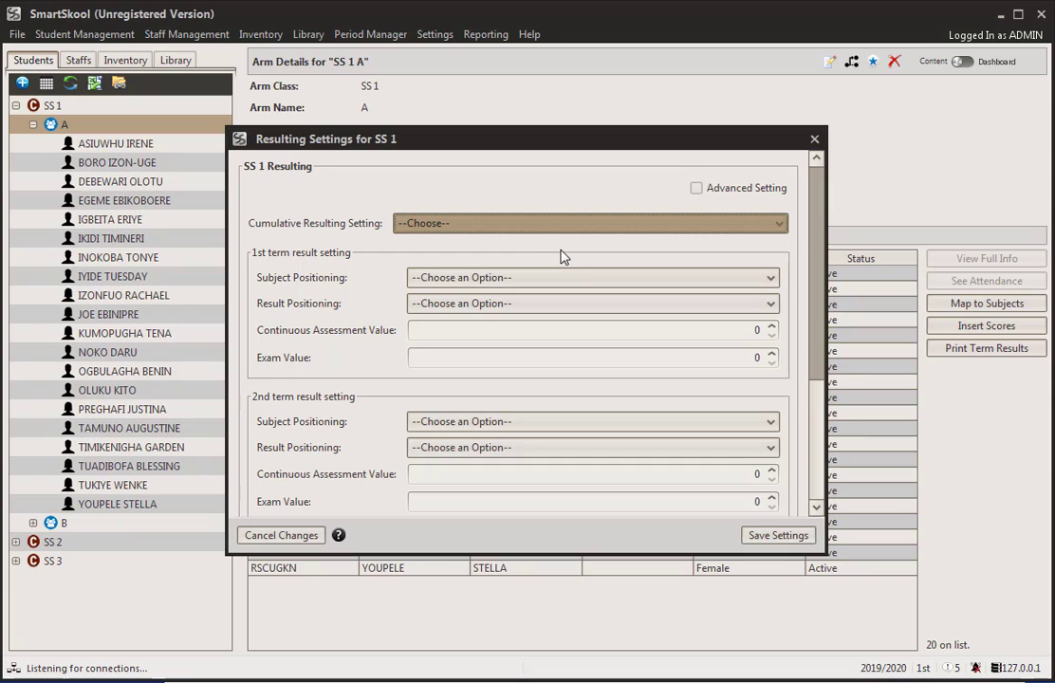
Leave Advanced Setting unticked for one class-wide setting and list the cumulative resulting choices.
left_click_drag(816, 273, 773, 235)
left_click(731, 195)
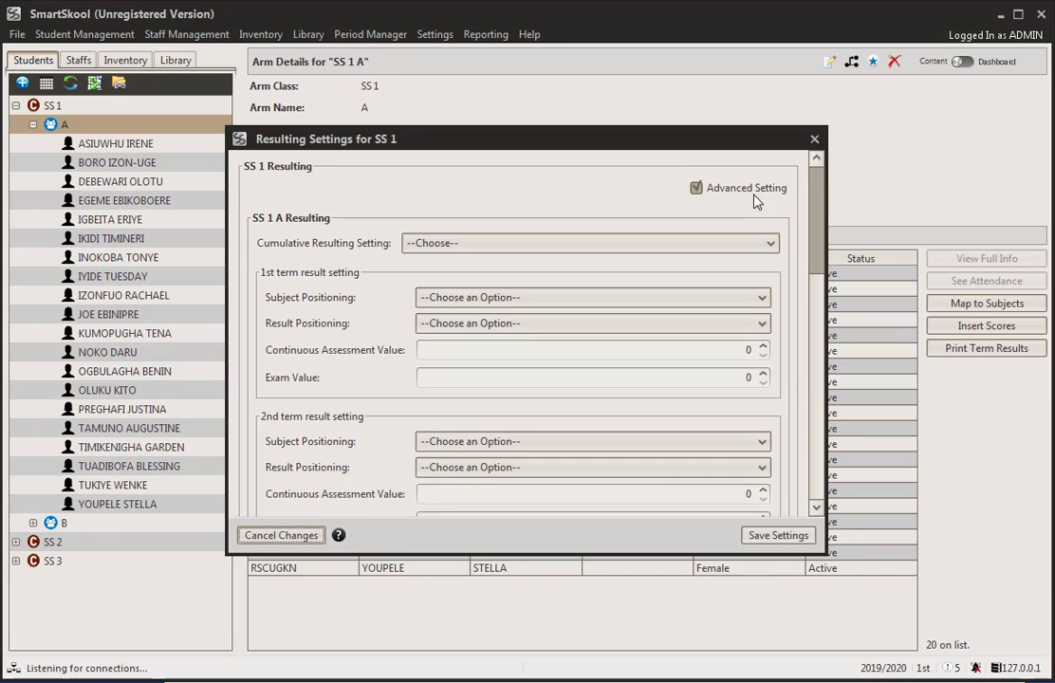
mouse_move(818, 222)
left_mouse_down()
mouse_move(801, 448)
mouse_move(818, 221)
left_mouse_up()
left_click(697, 187)
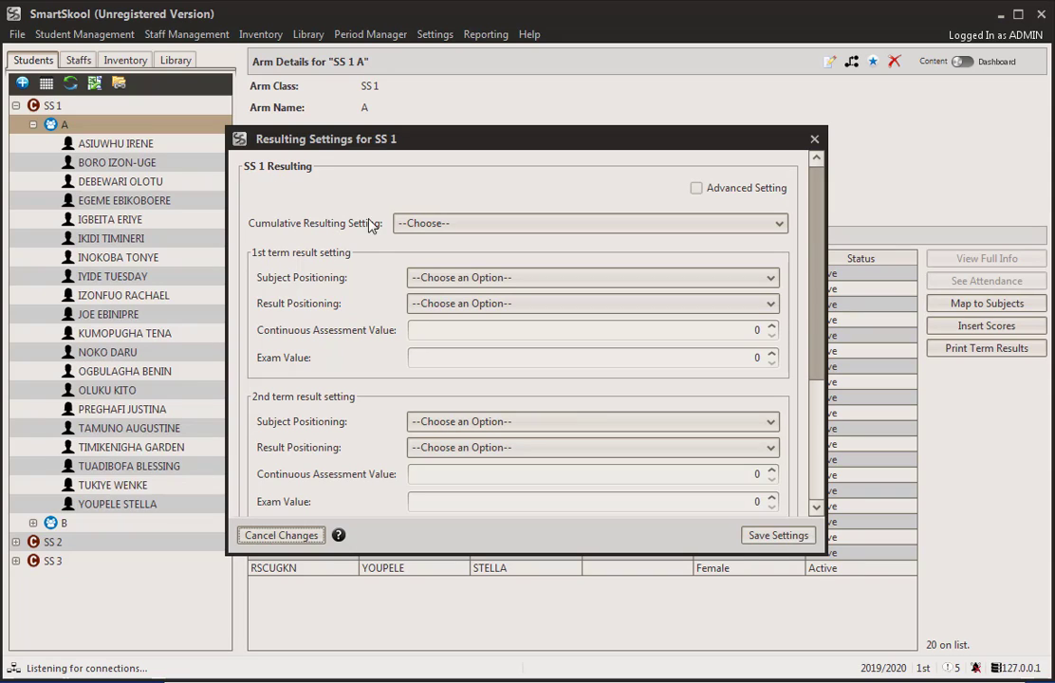
left_click(426, 228)
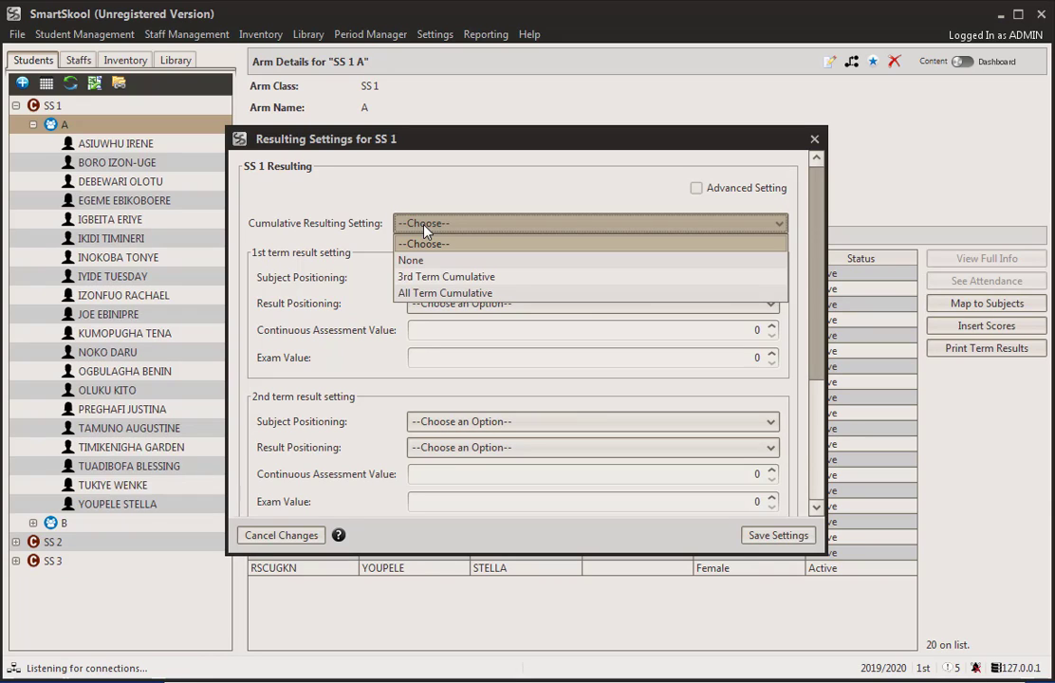
After trying None and All Term Cumulative, settle cumulative resulting on 3rd Term Cumulative.
left_click(424, 261)
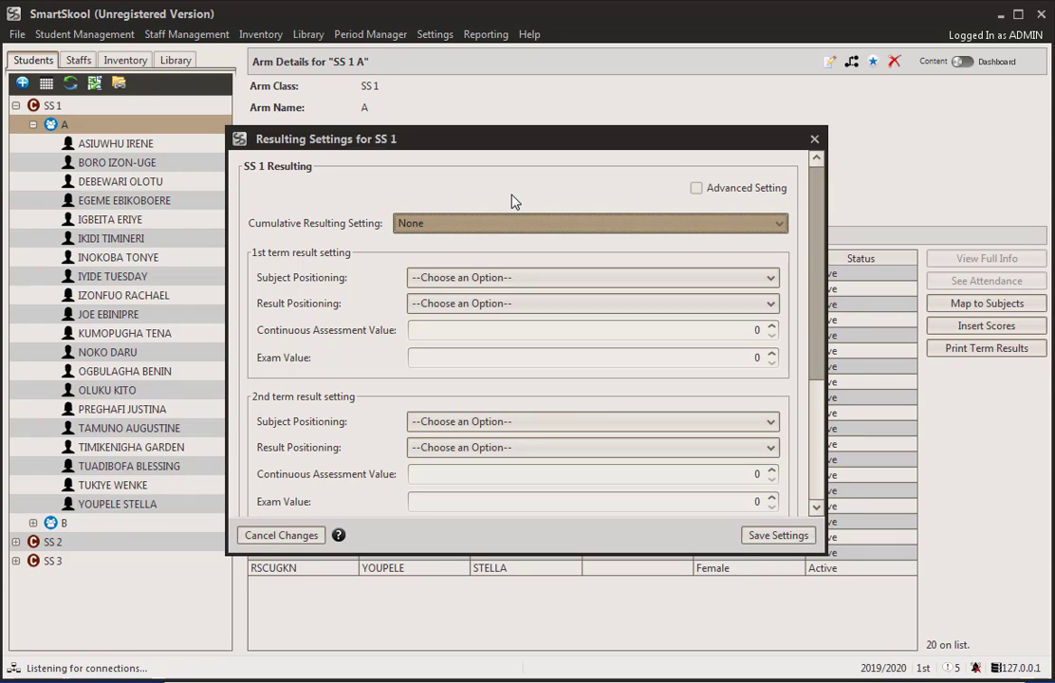
left_click(520, 227)
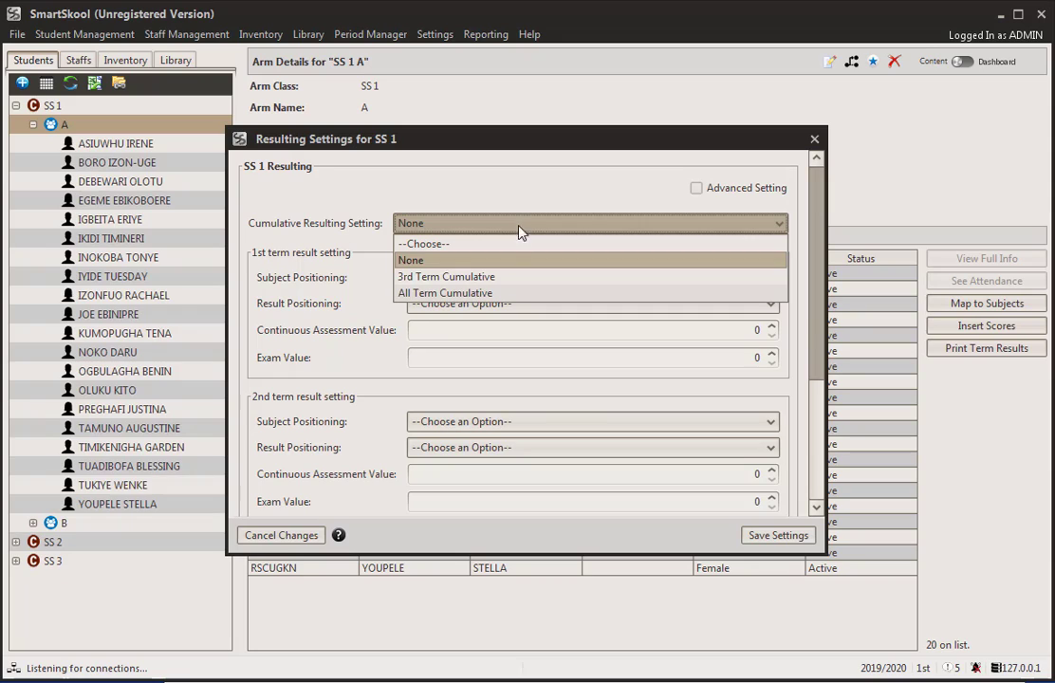
left_click(518, 278)
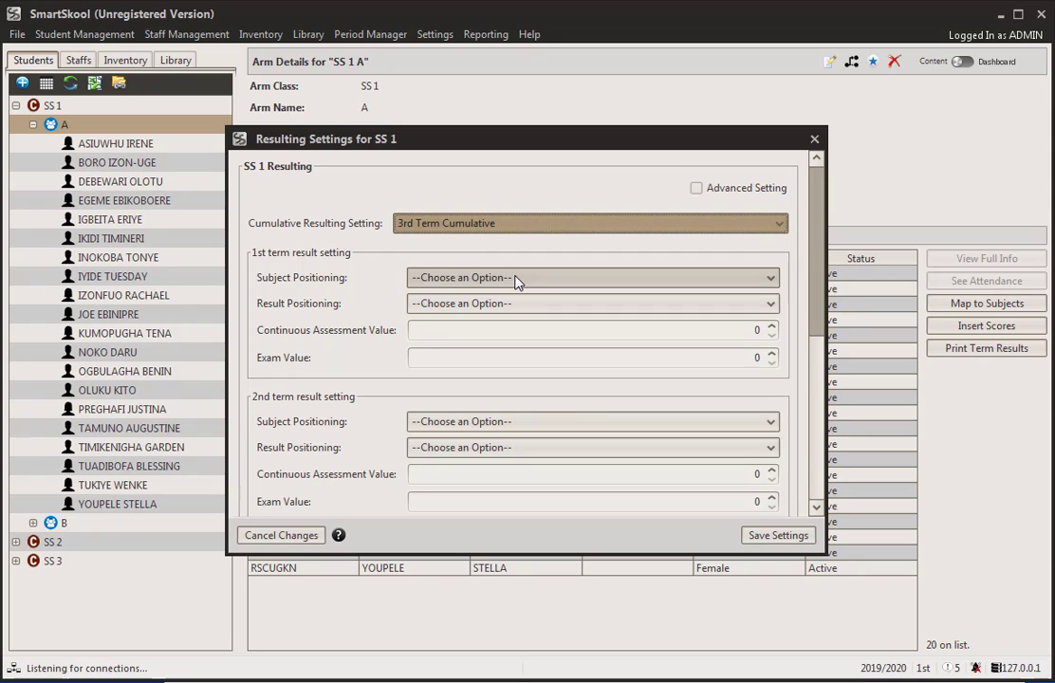
left_click(509, 227)
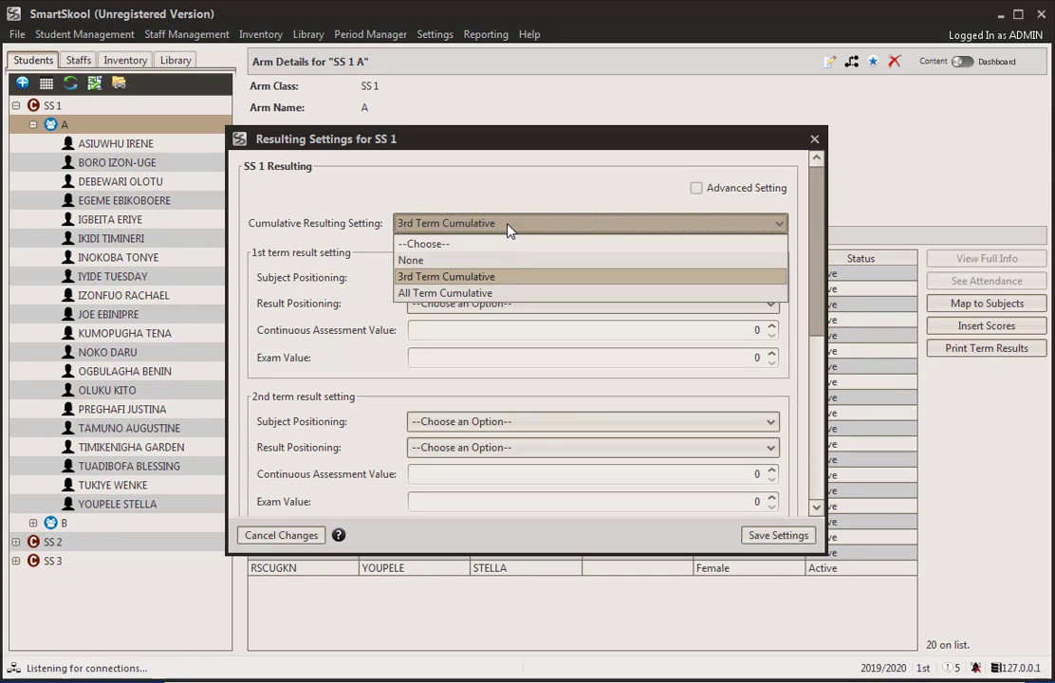
left_click(506, 292)
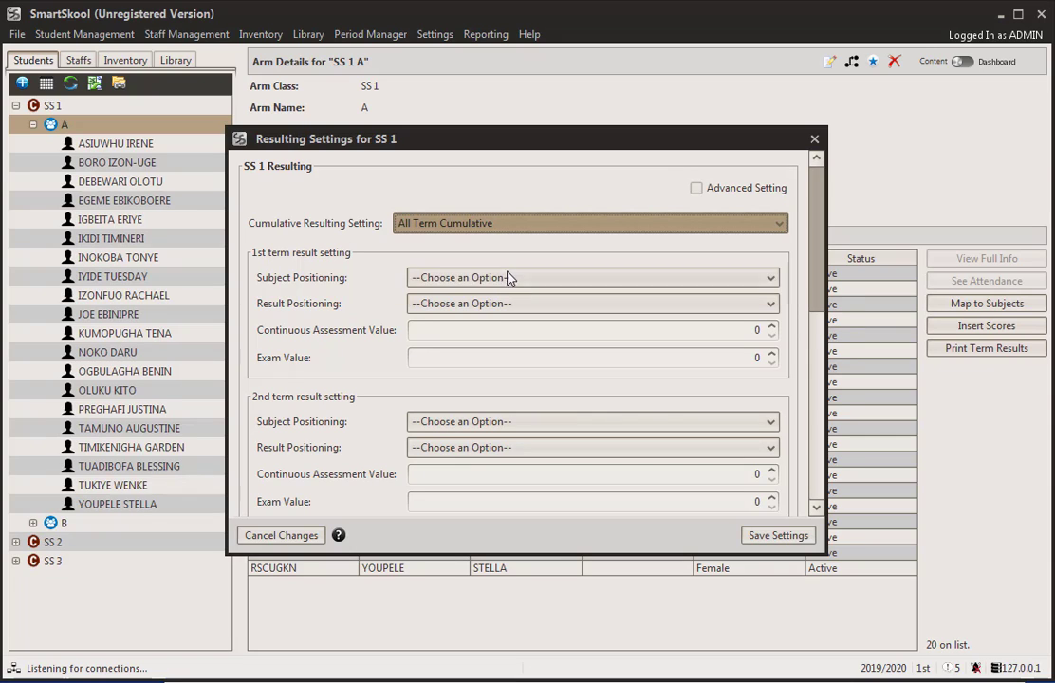
left_click(533, 227)
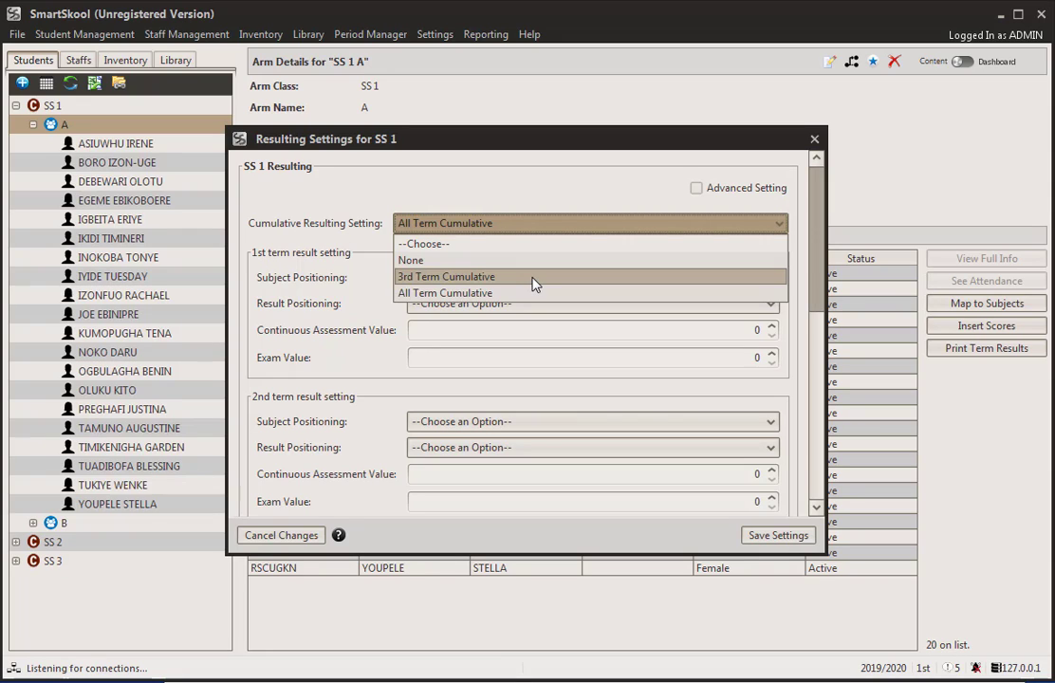
left_click(533, 277)
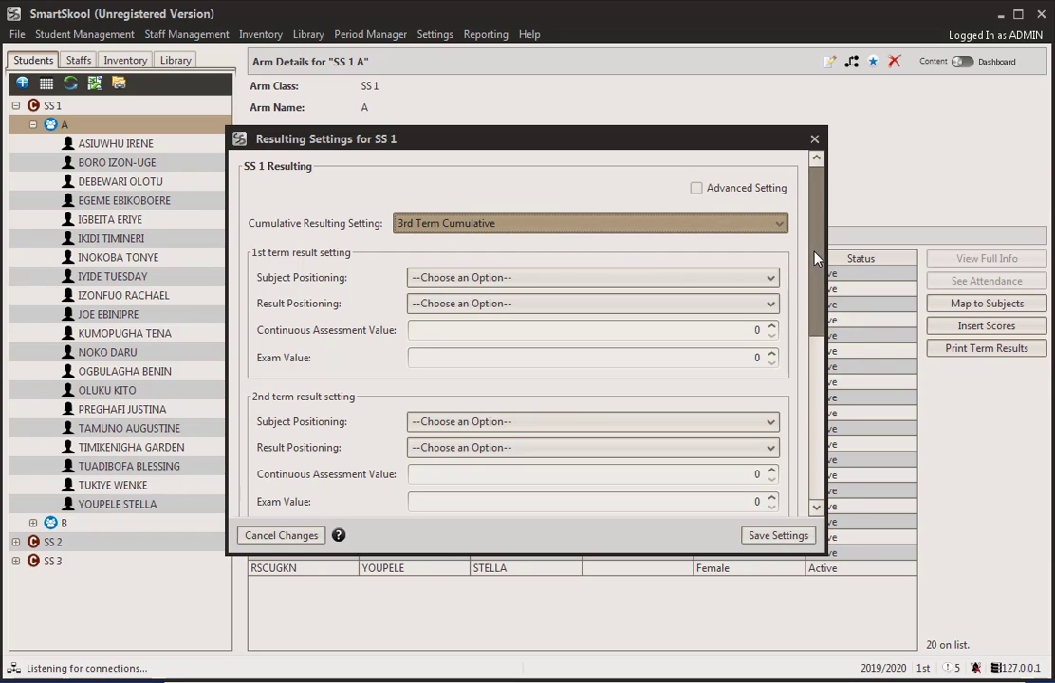
scroll(817, 265, "down", 5)
scroll(816, 313, "up", 3)
scroll(809, 247, "up", 3)
left_click(509, 282)
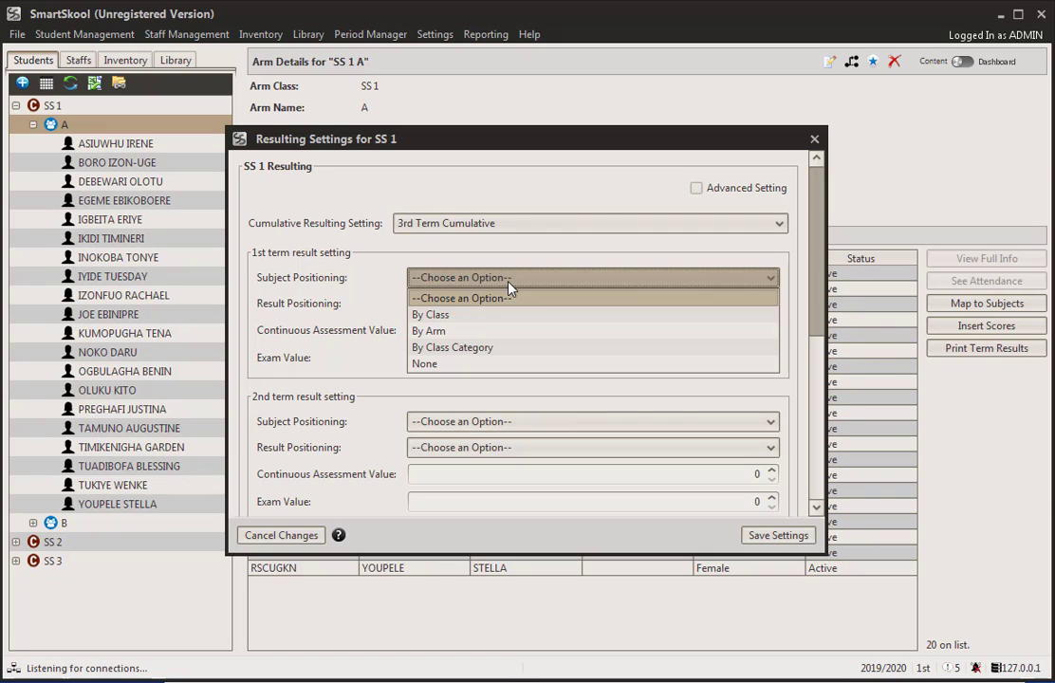
Set 1st-term subject positioning to By Class after trying None.
left_click(541, 366)
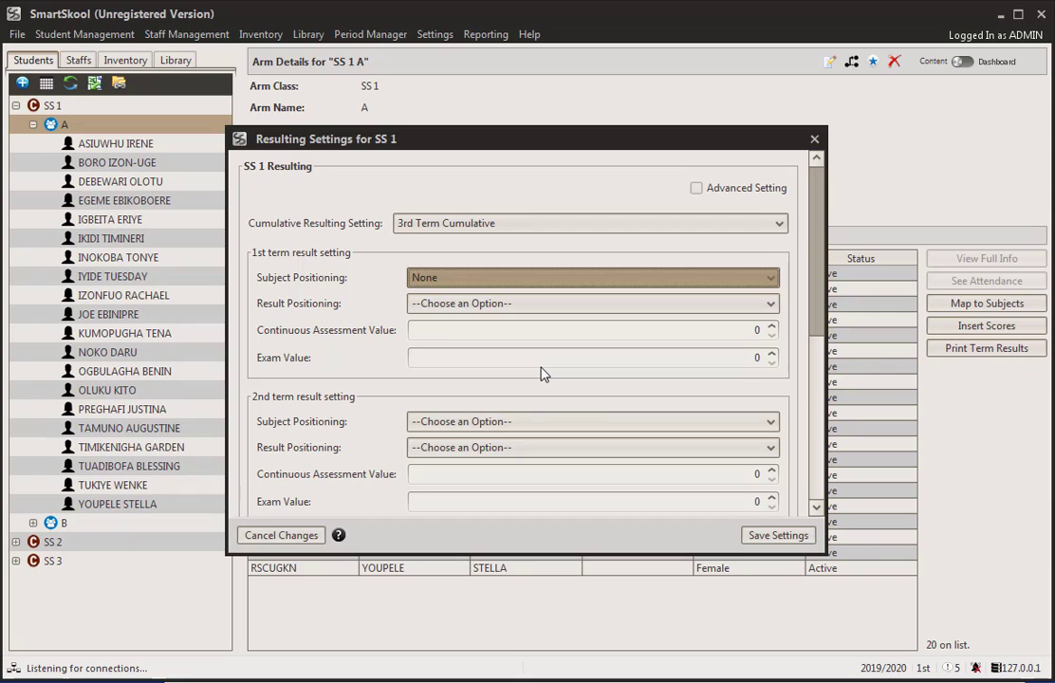
left_click(505, 305)
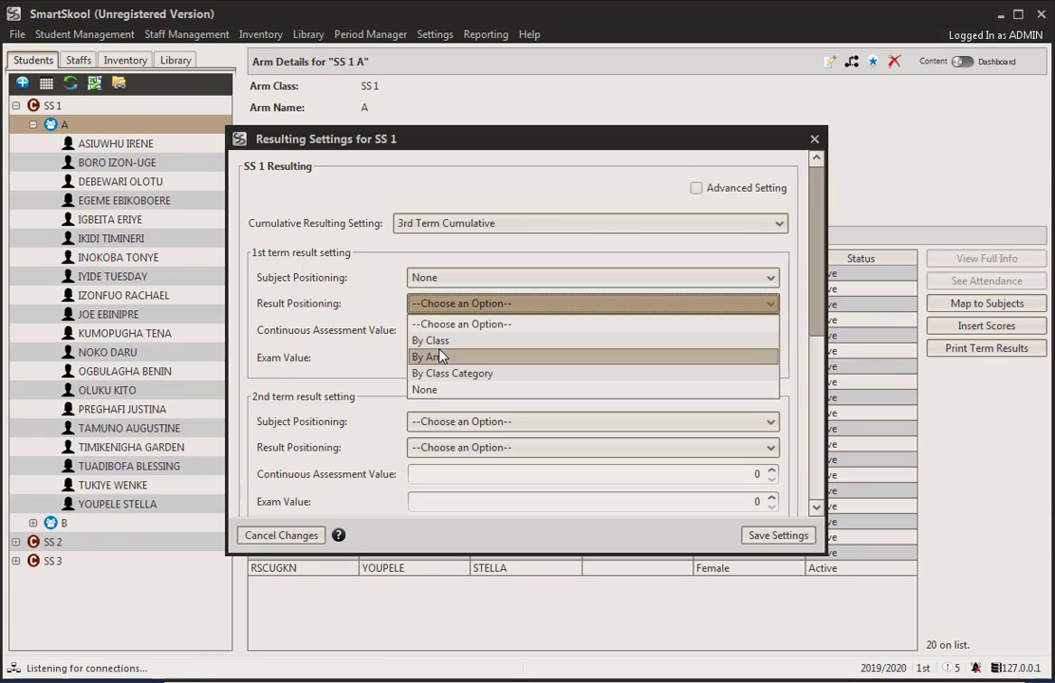
left_click(330, 313)
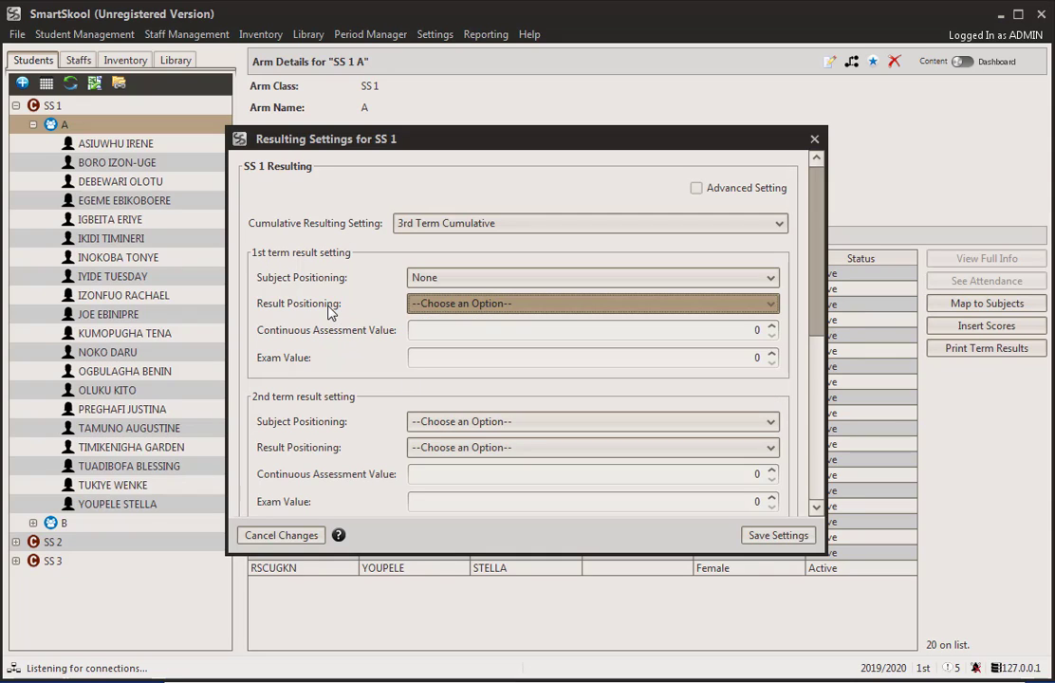
left_click(462, 282)
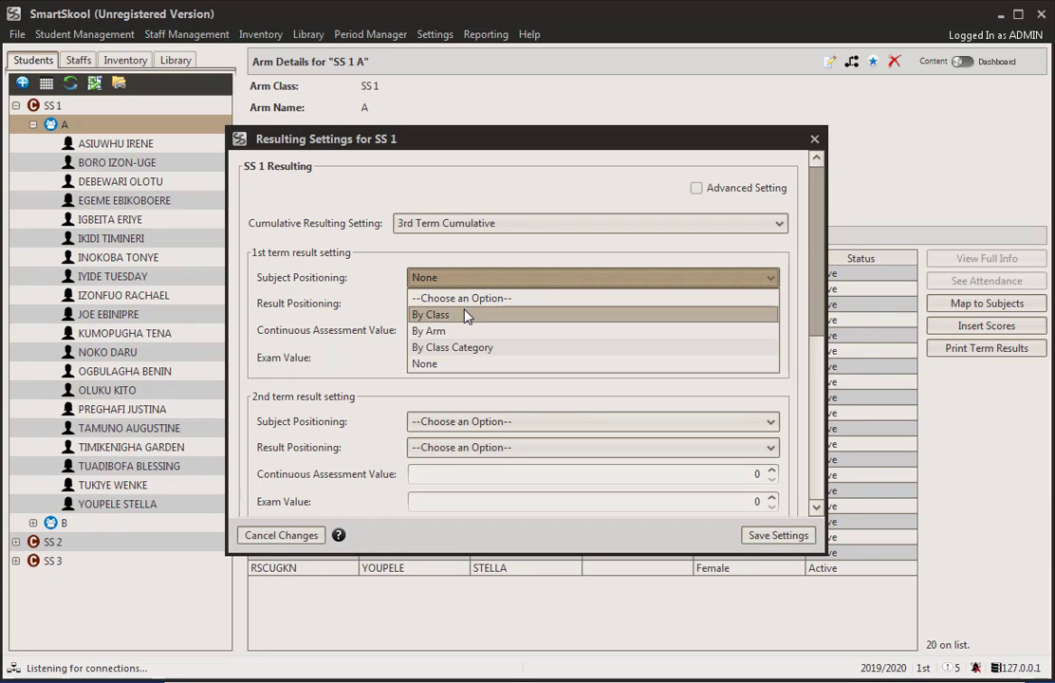
left_click(465, 316)
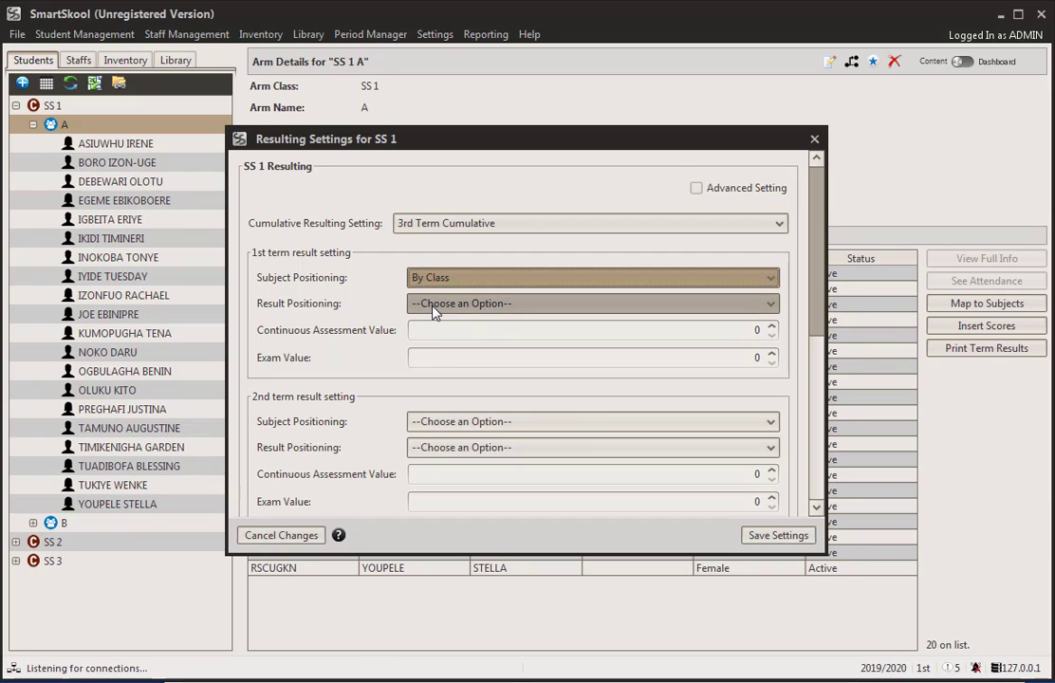
Set 1st-term result positioning to By Arm after trying None.
left_click(434, 305)
left_click(432, 341)
left_click(432, 305)
left_click(427, 389)
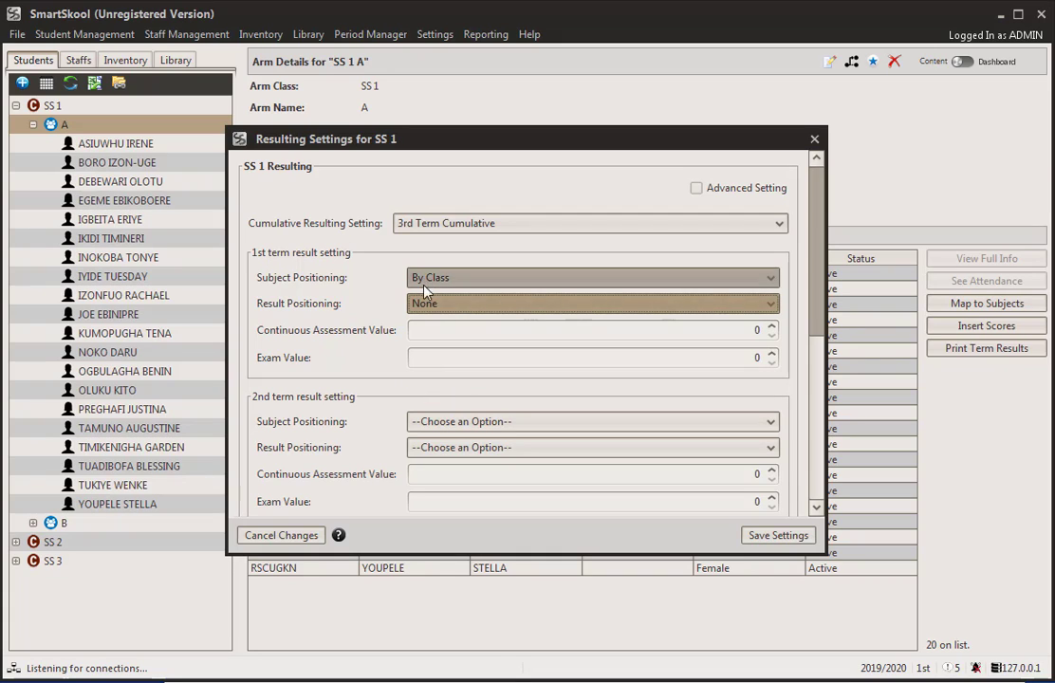
left_click(430, 304)
left_click(429, 357)
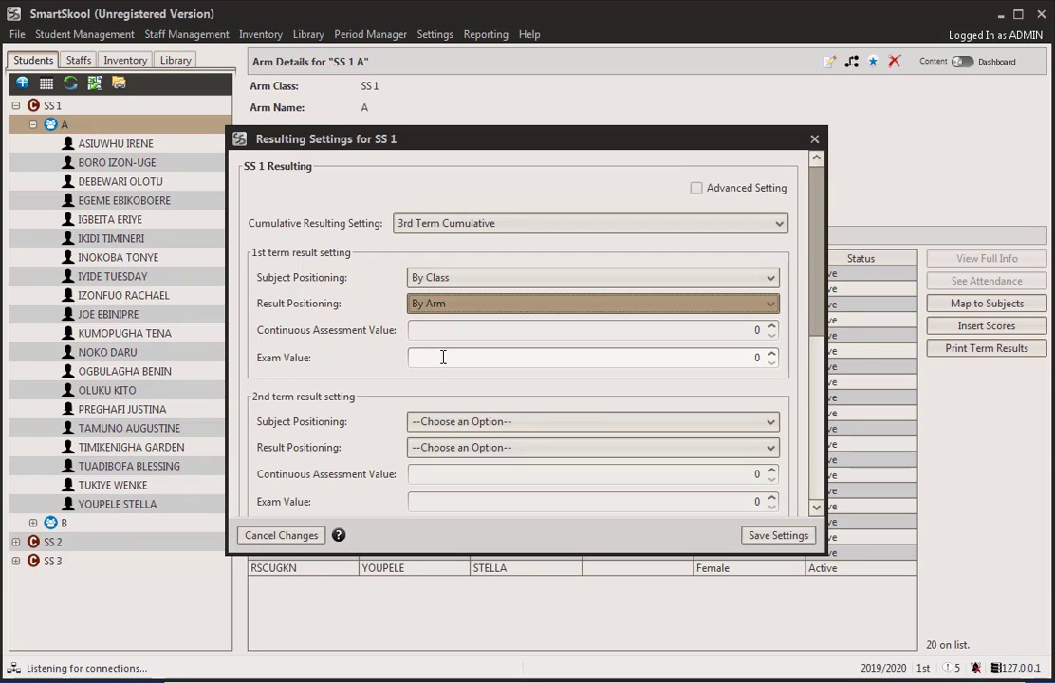
Keep By Arm result positioning and rank 1st-term subjects By Arm.
left_click(469, 307)
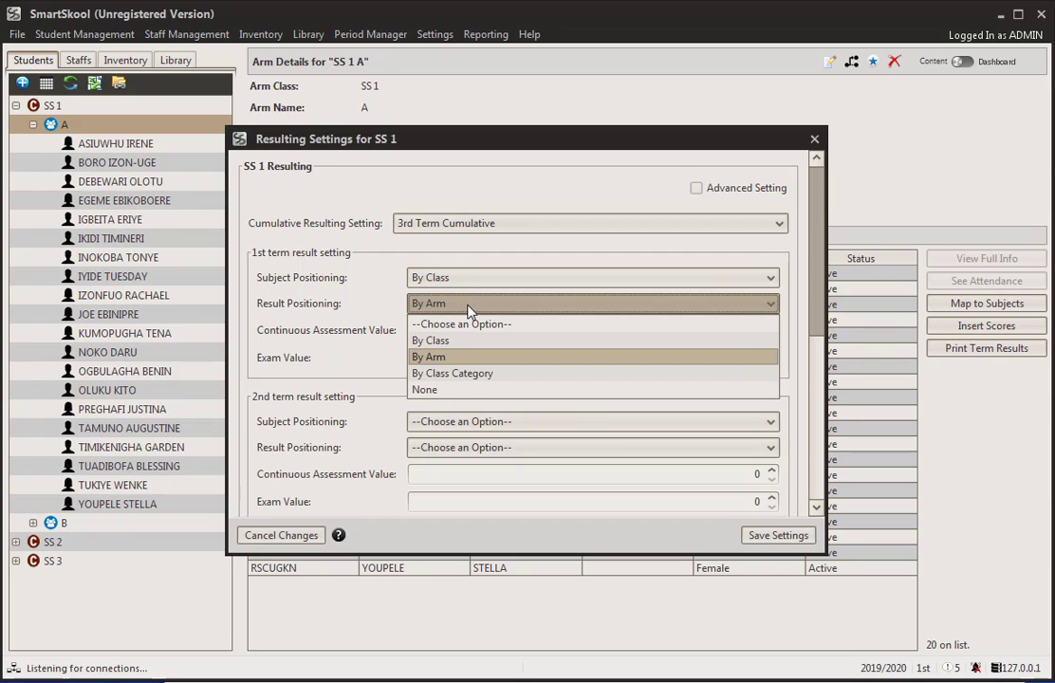
left_click(442, 307)
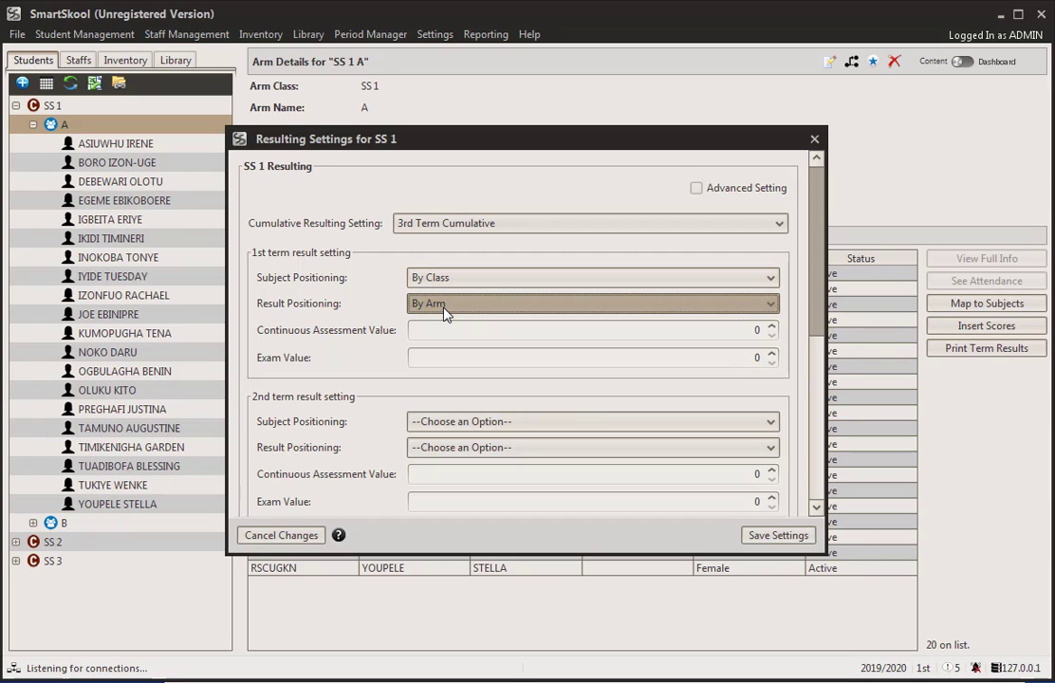
left_click(434, 276)
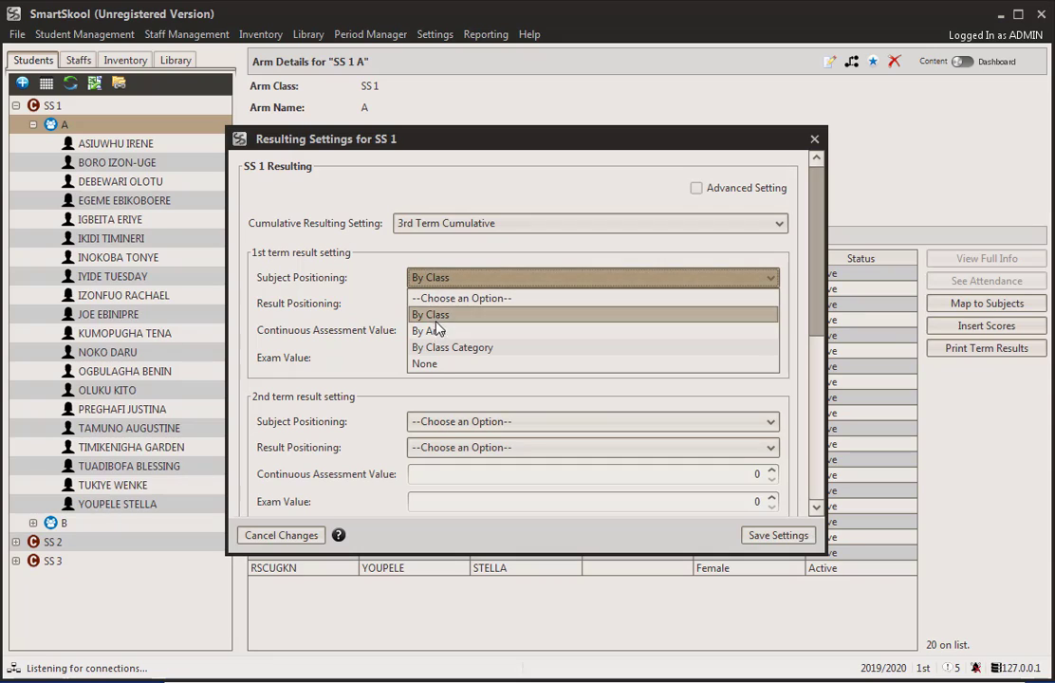
left_click(436, 329)
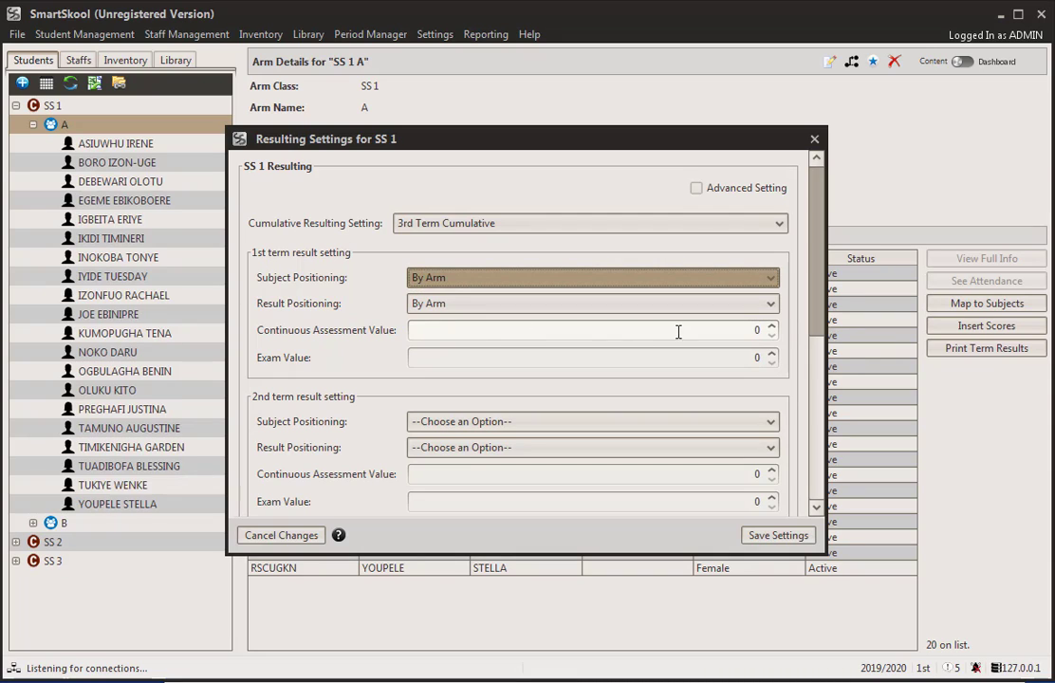
Enter 30 as the 1st-term continuous assessment value and 70 as the exam value.
double_click(753, 334)
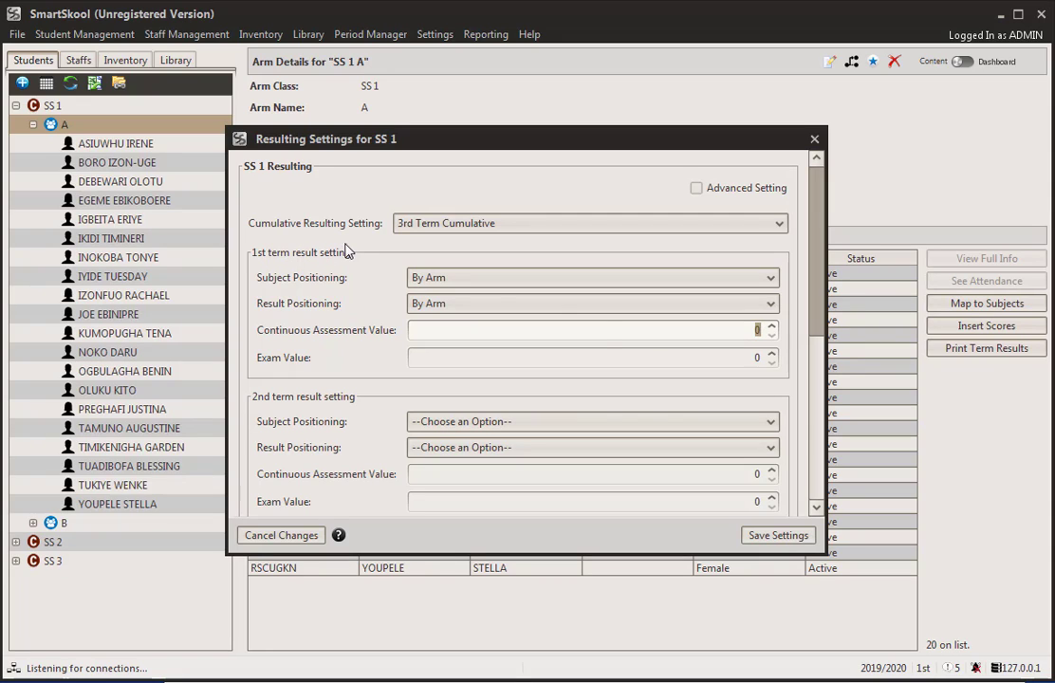
type("30")
left_click(742, 359)
type("70")
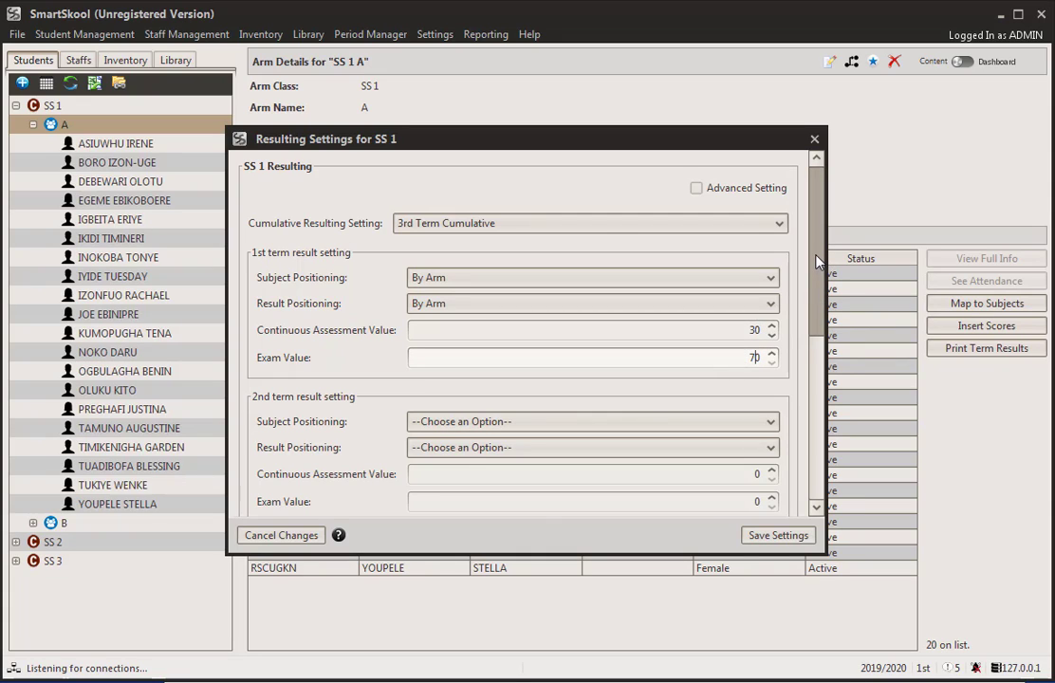
Recheck the 1st-term continuous assessment 30 and exam 70 values.
scroll(814, 275, "down", 1)
scroll(814, 276, "down", 1)
left_click(750, 298)
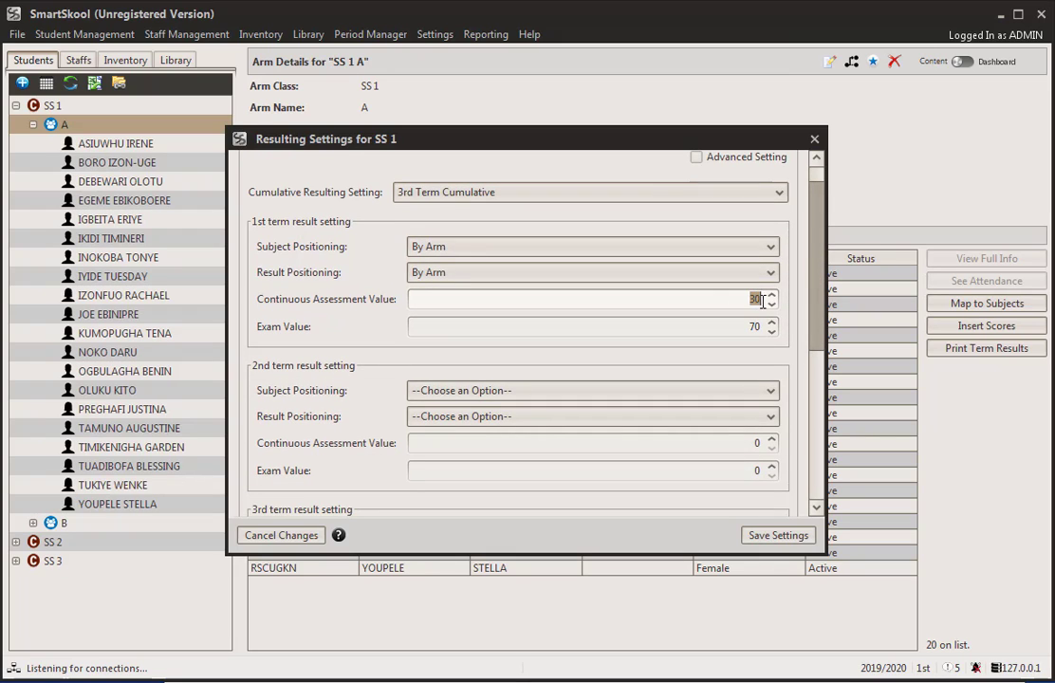
left_click(765, 328)
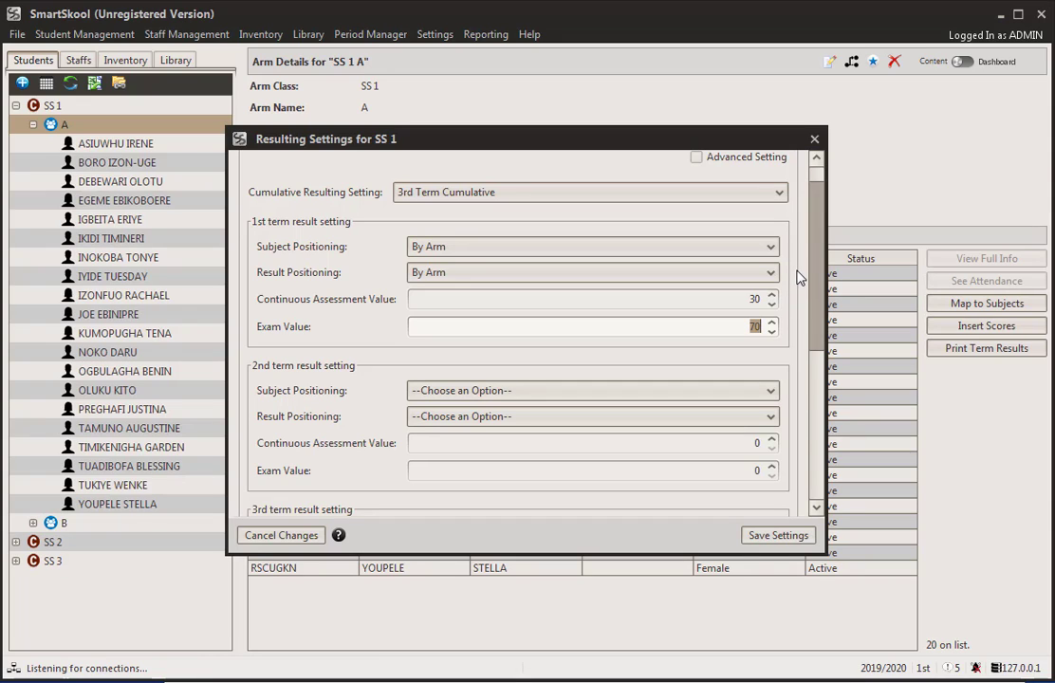
left_click(763, 296)
left_click(757, 325)
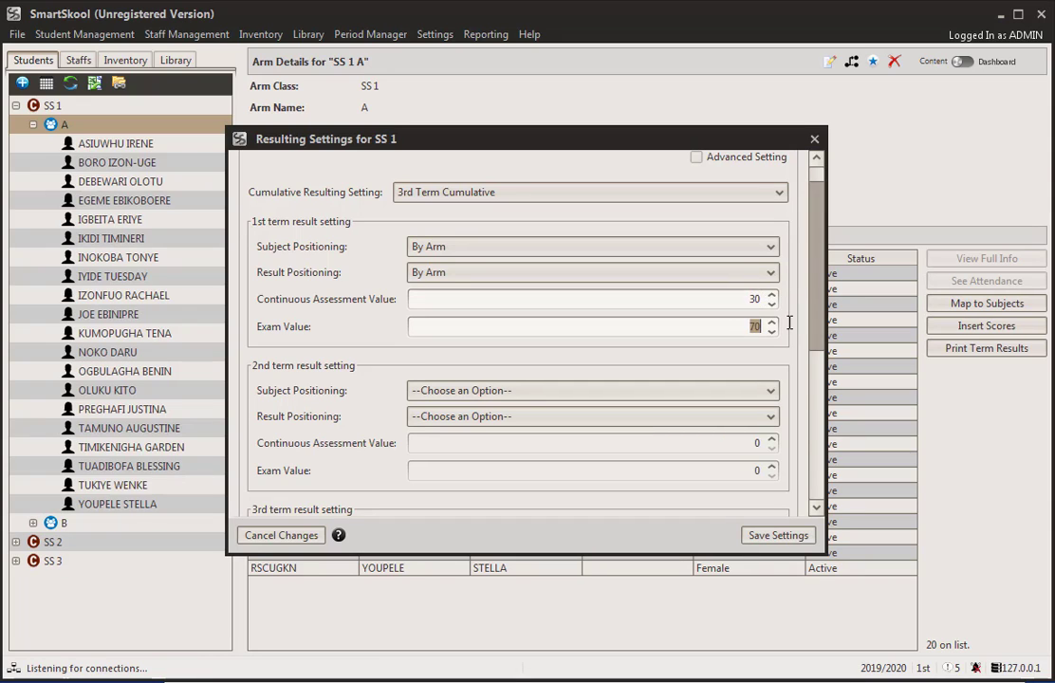
Rank 2nd-term subjects and results By Arm with a 30/70 assessment-to-exam split.
left_click_drag(816, 263, 822, 299)
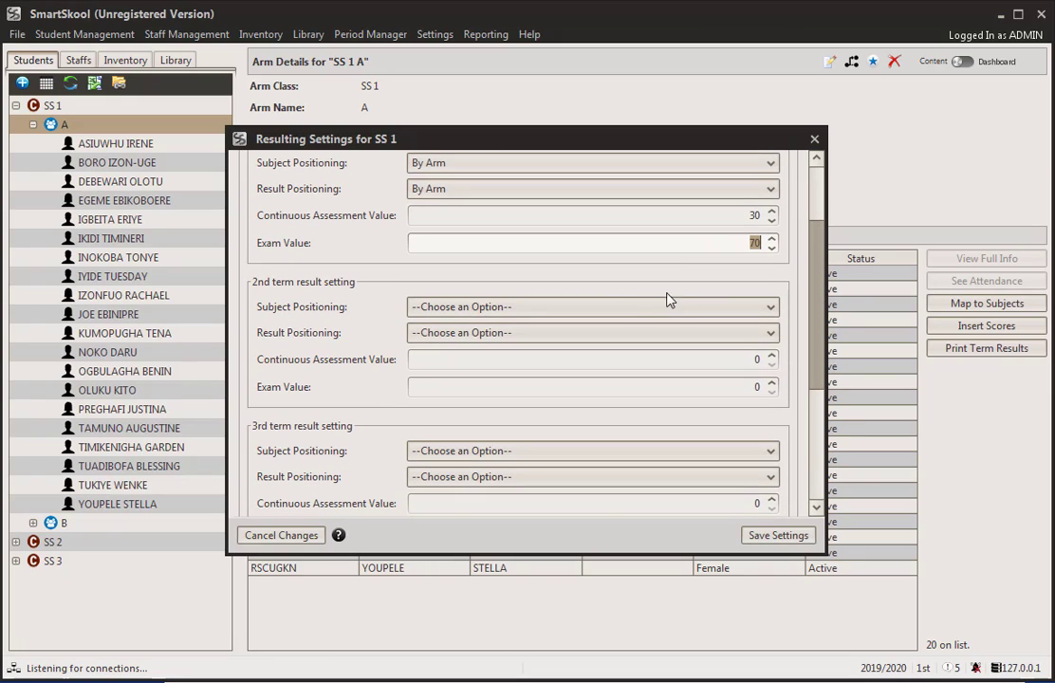
left_click(621, 306)
left_click(547, 361)
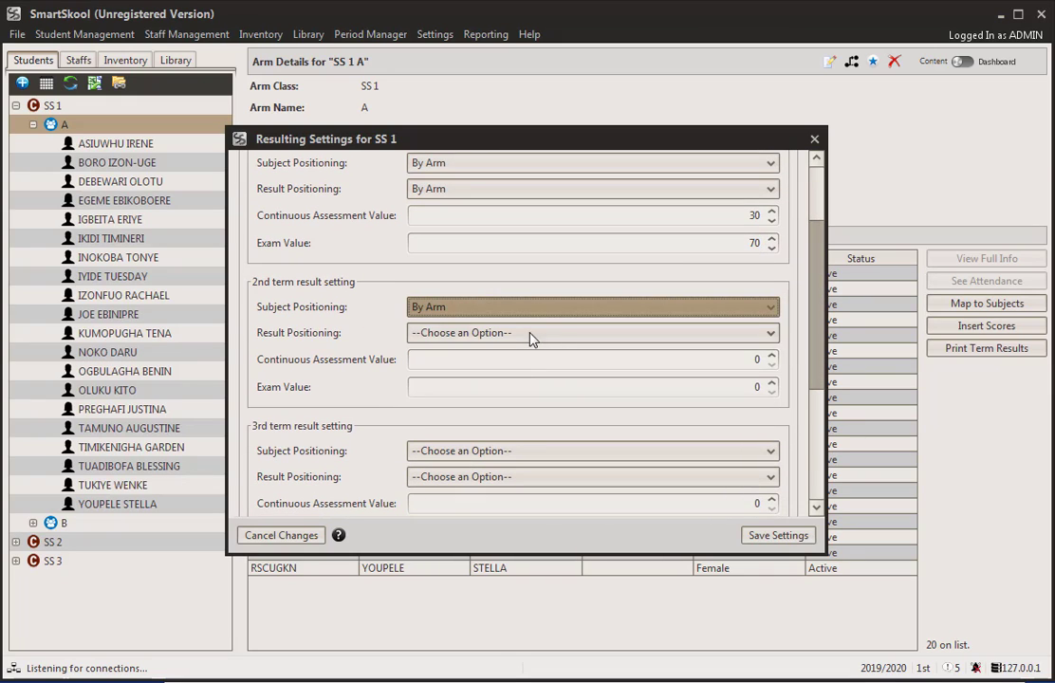
left_click(532, 334)
left_click(512, 386)
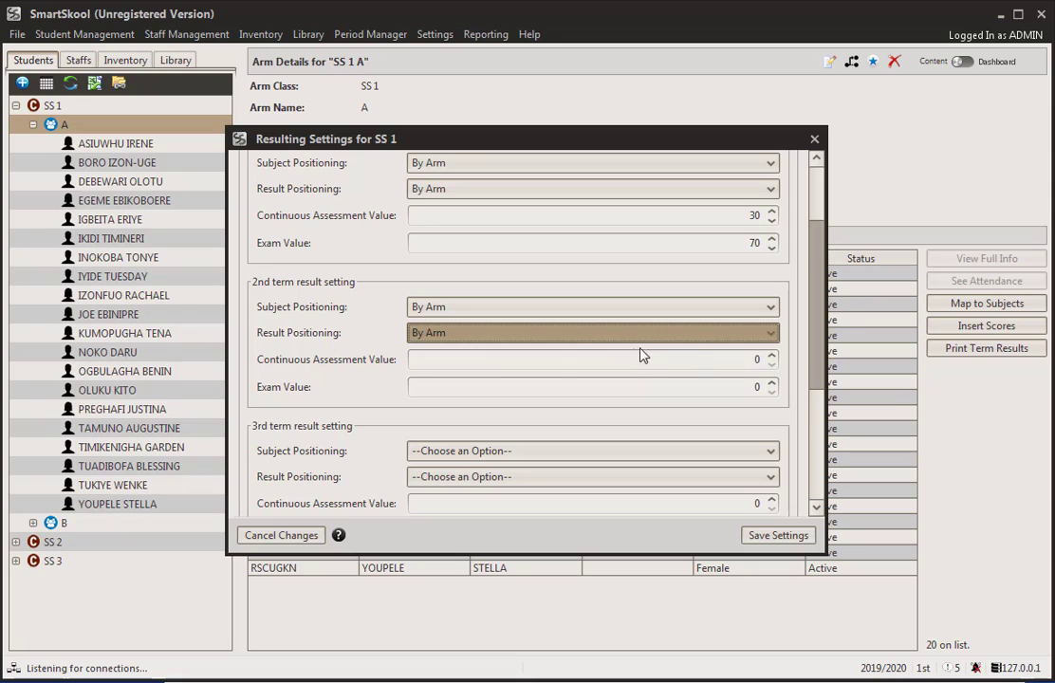
left_click(757, 358)
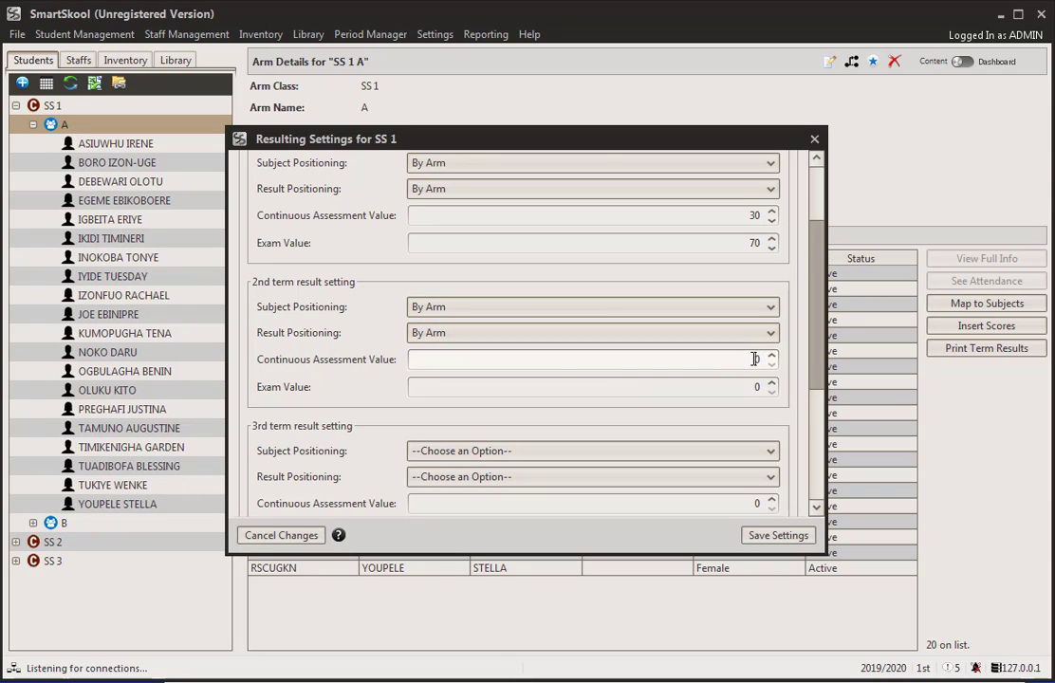
type("3")
left_click(756, 387)
type("7")
Set 3rd-term positioning to By Arm, continuous assessment to 30, and edit the exam value.
scroll(814, 353, "down", 3)
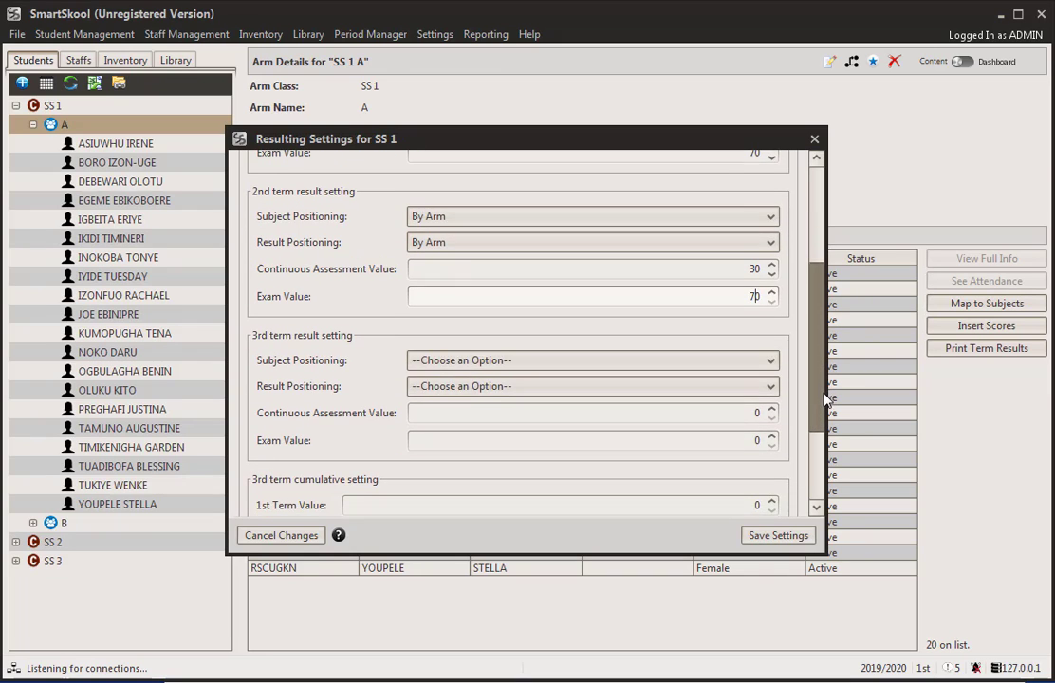
left_click(592, 357)
left_click(534, 410)
left_click(525, 384)
left_click(501, 435)
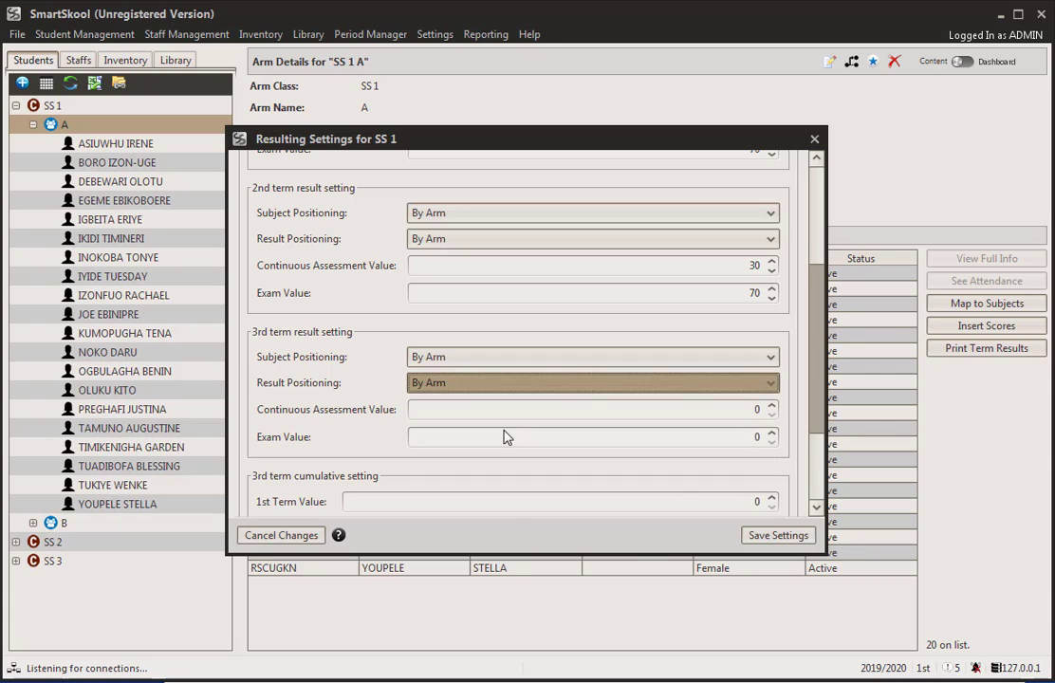
left_click(749, 408)
type("30")
left_click(750, 435)
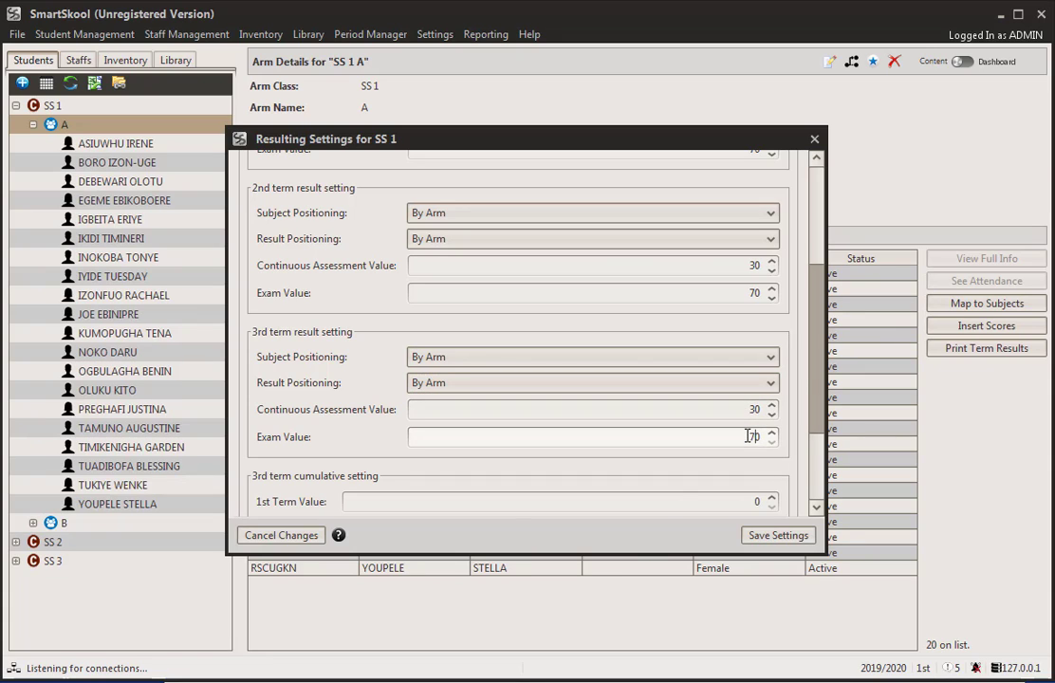
Change 3rd-term subject and result positioning to By Class.
left_click_drag(813, 399, 822, 443)
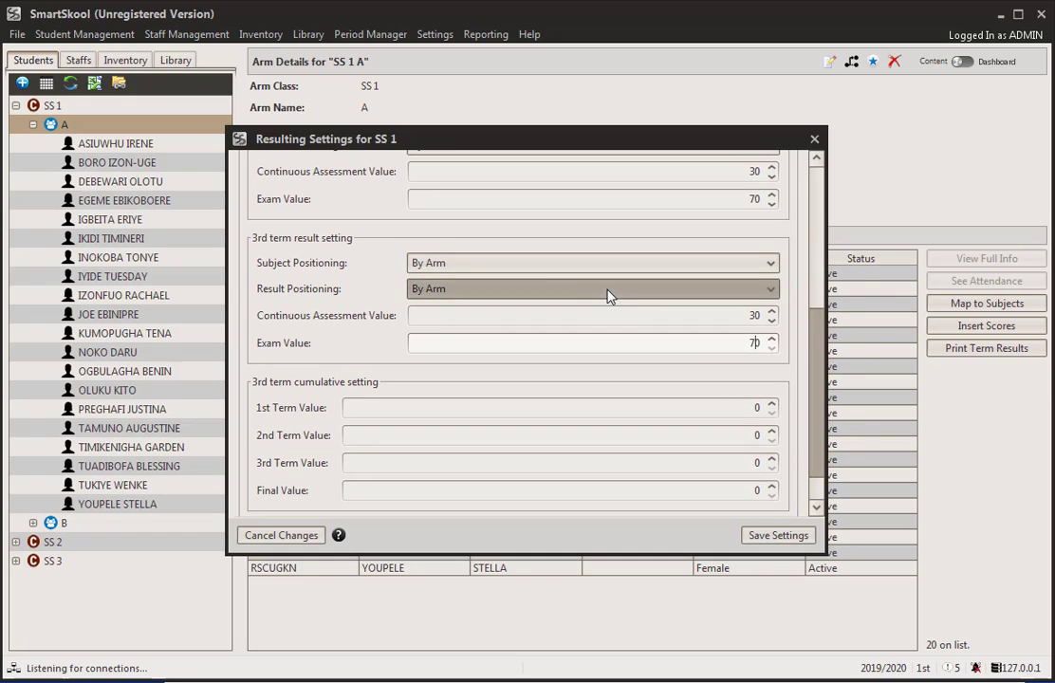
left_click(542, 270)
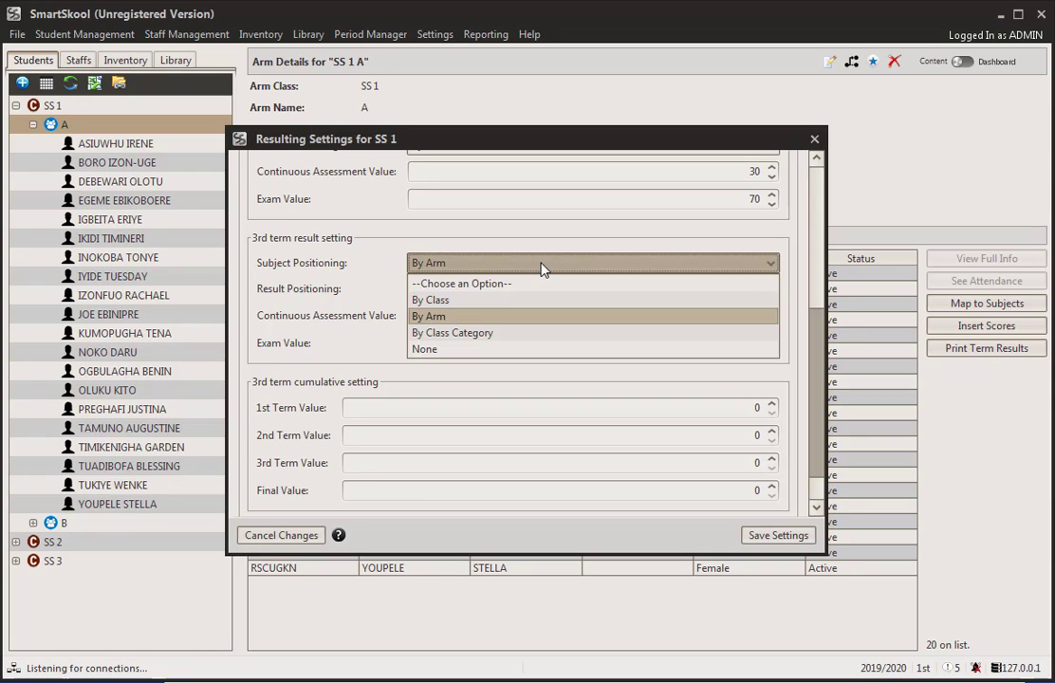
left_click(530, 300)
left_click(525, 288)
left_click(496, 328)
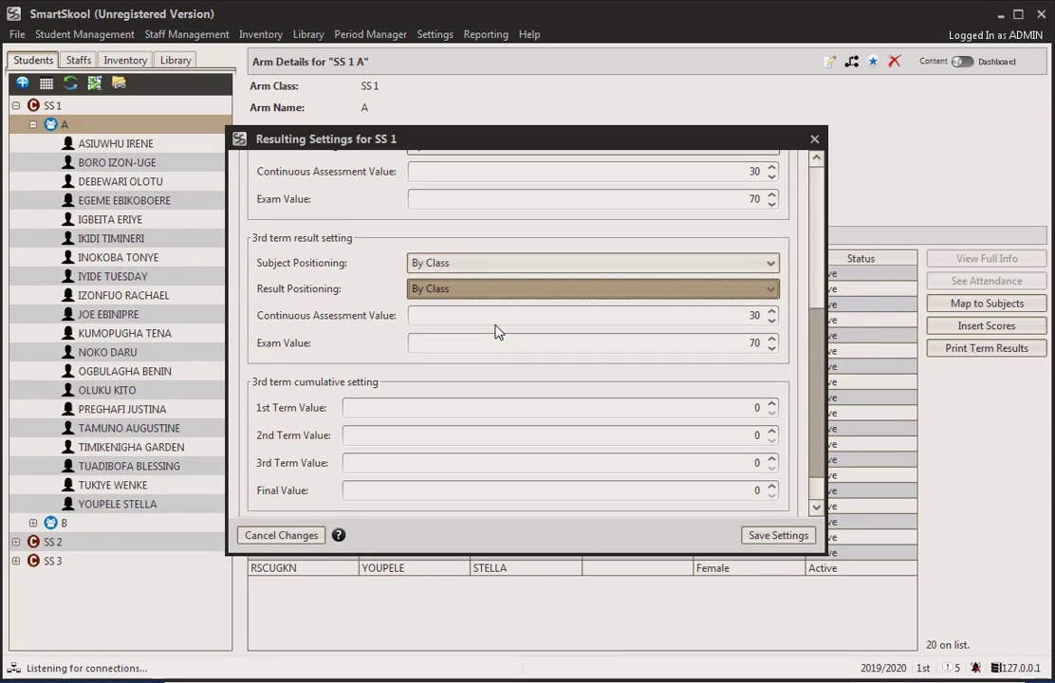